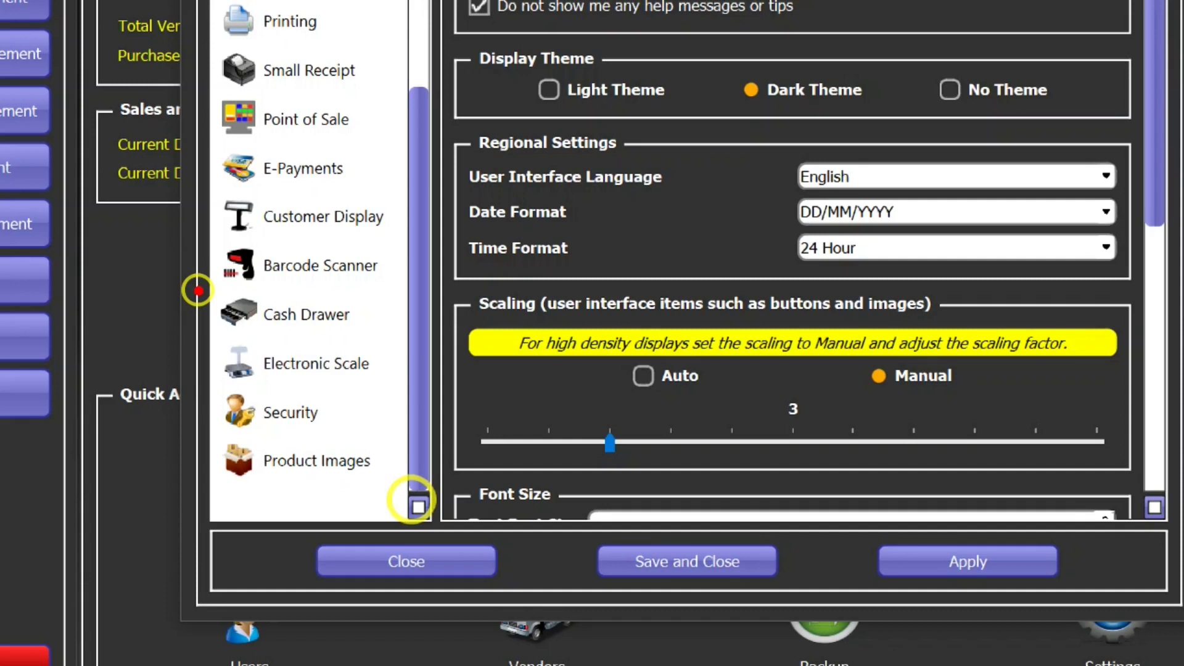
Step: Switch the cash drawer from receipt-printer connection to 'connected to computer via USB/RS232 port'
mouse_move(197, 291)
mouse_down()
mouse_move(396, 317)
mouse_move(412, 502)
mouse_up()
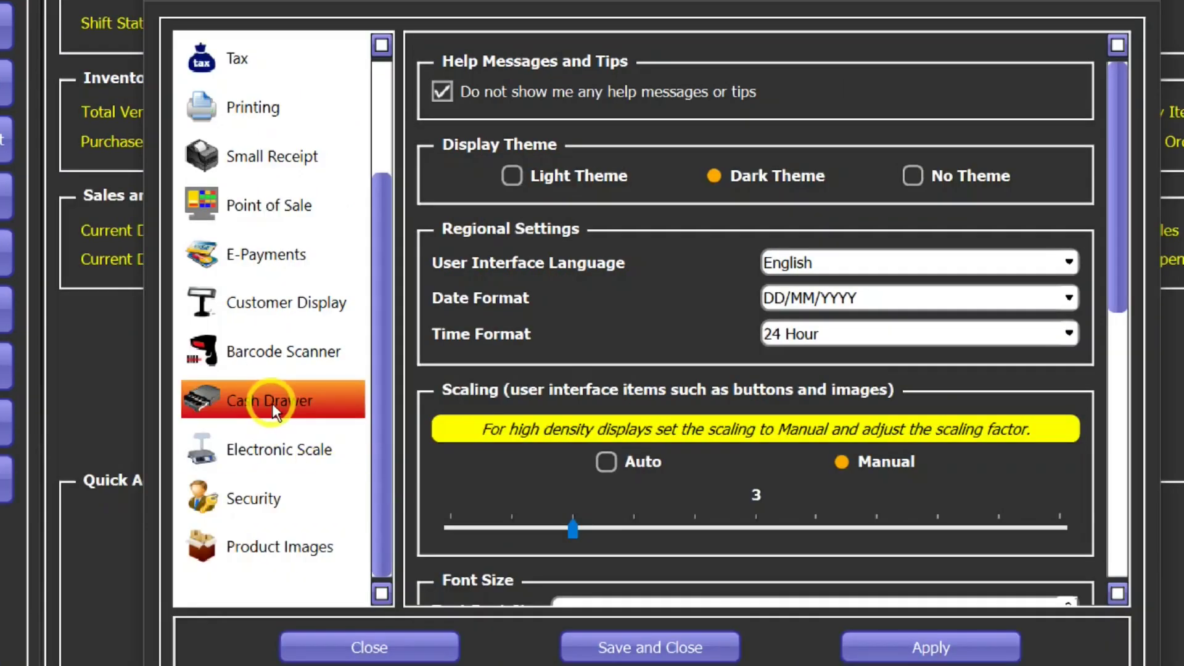
click(272, 403)
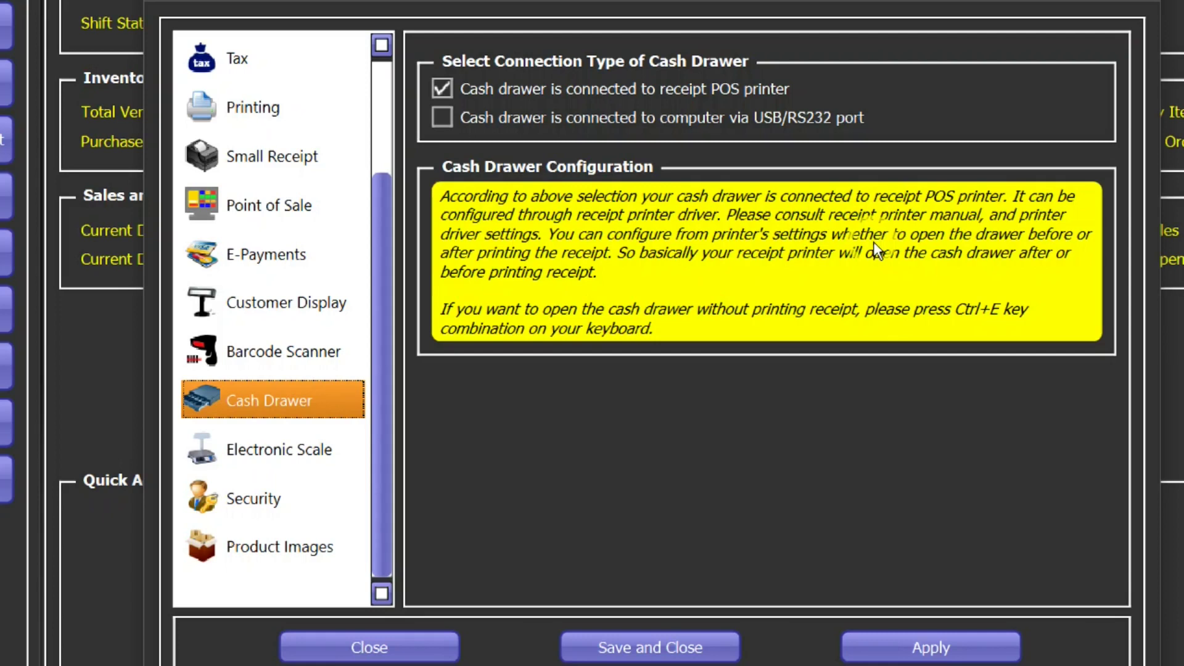
click(463, 120)
click(441, 118)
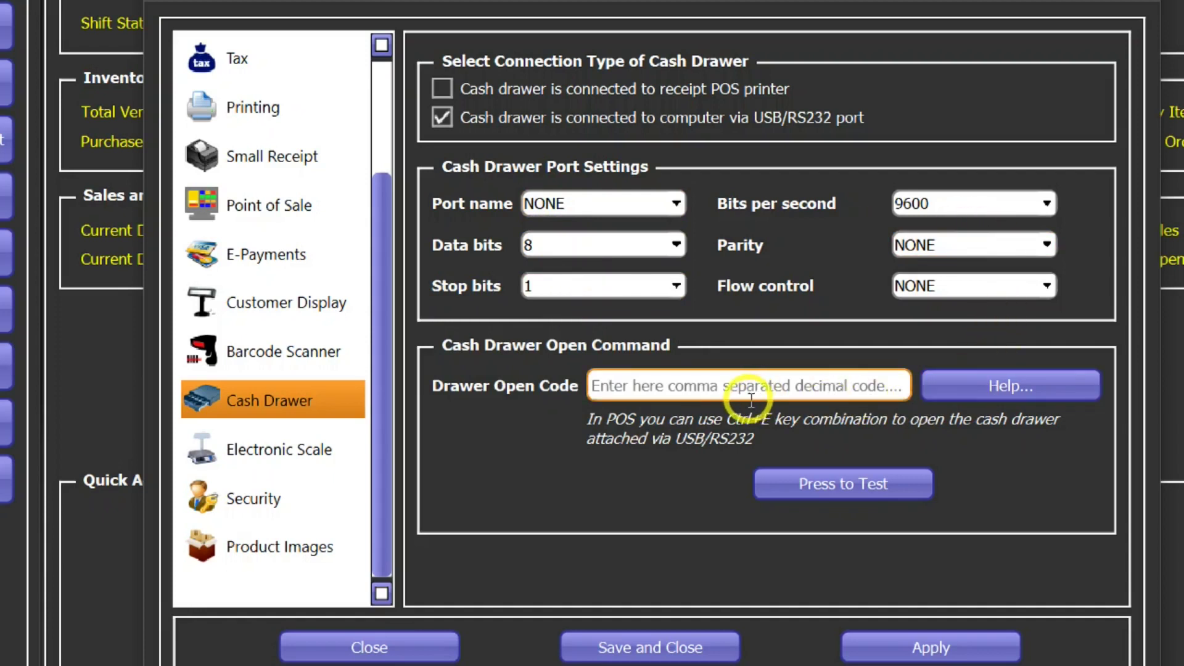
click(1022, 389)
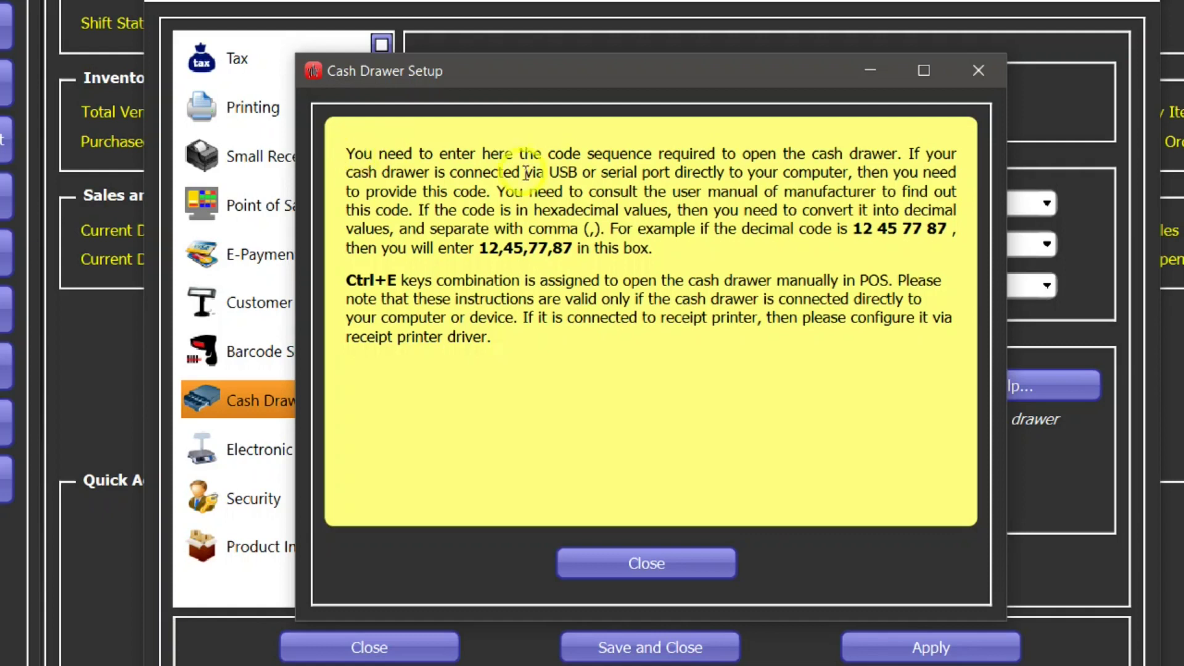
click(643, 556)
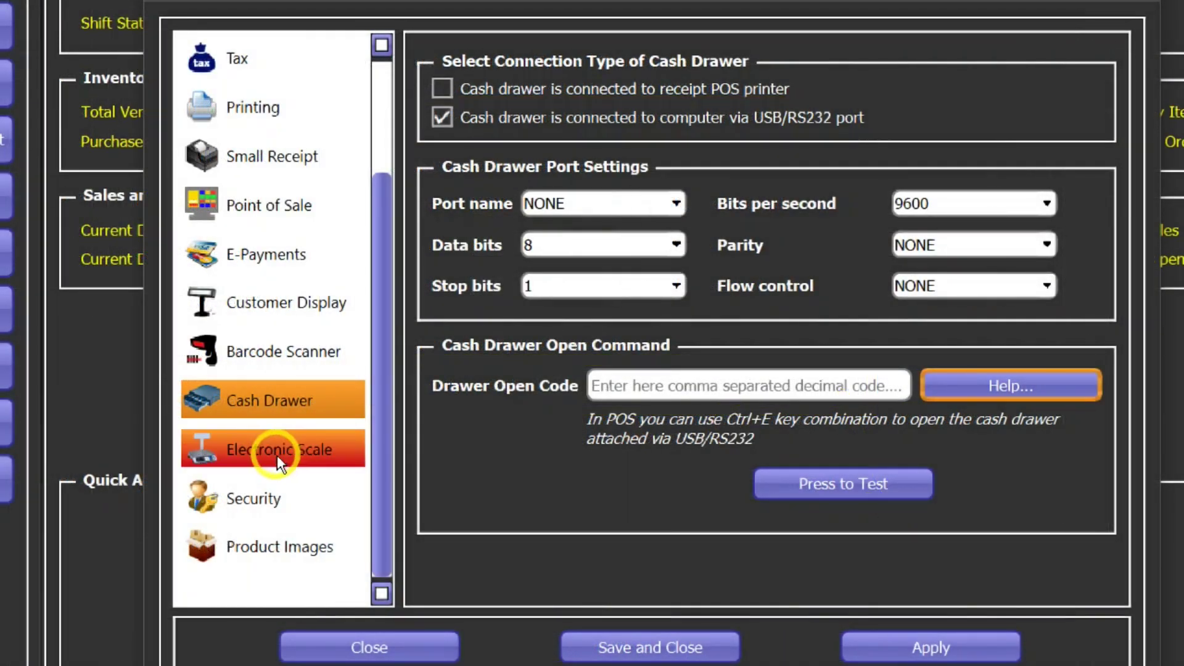
Step: Show Electronic Scale settings, toggle the enable box on and off, and view more information
click(277, 457)
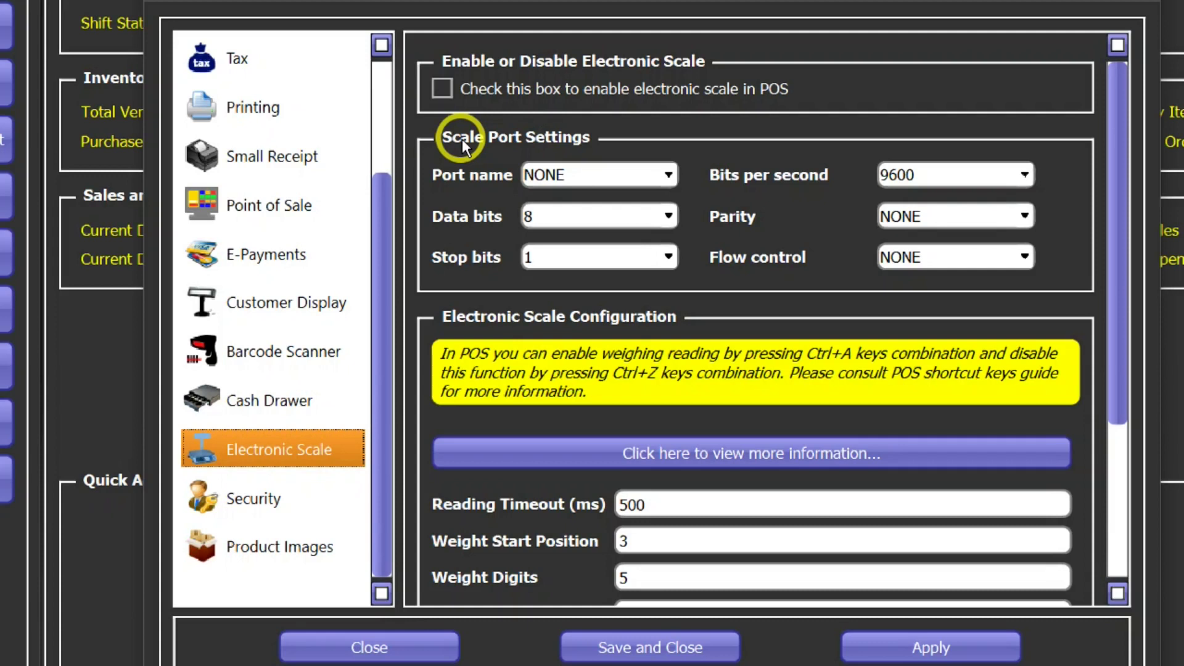
click(441, 88)
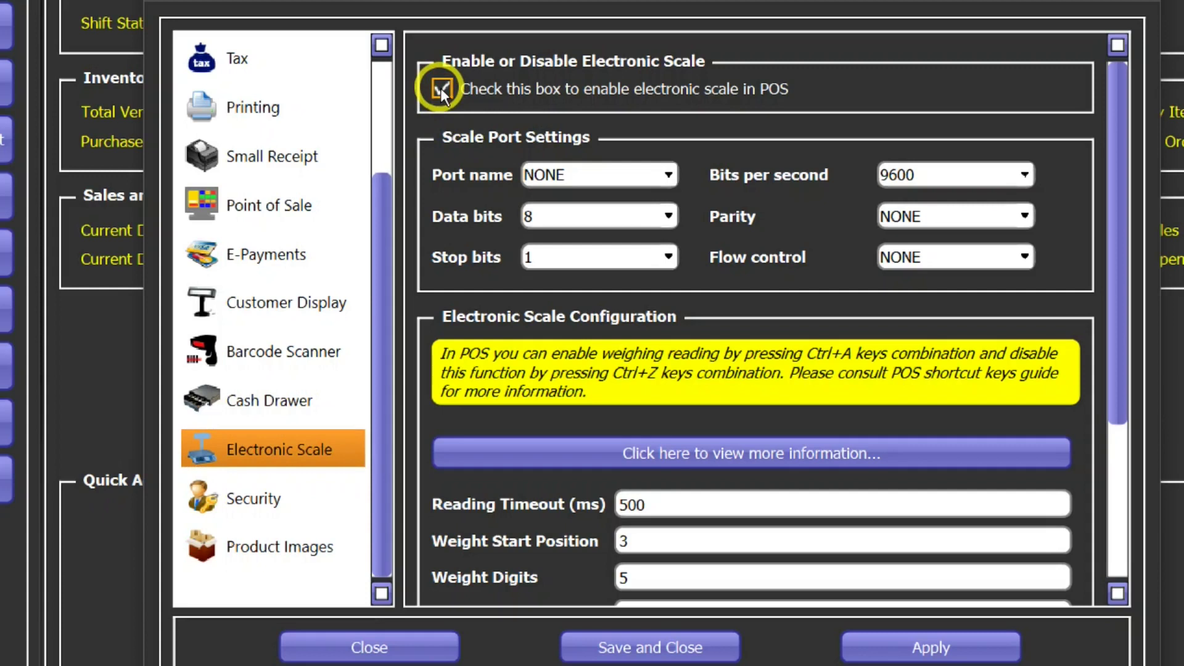
click(441, 89)
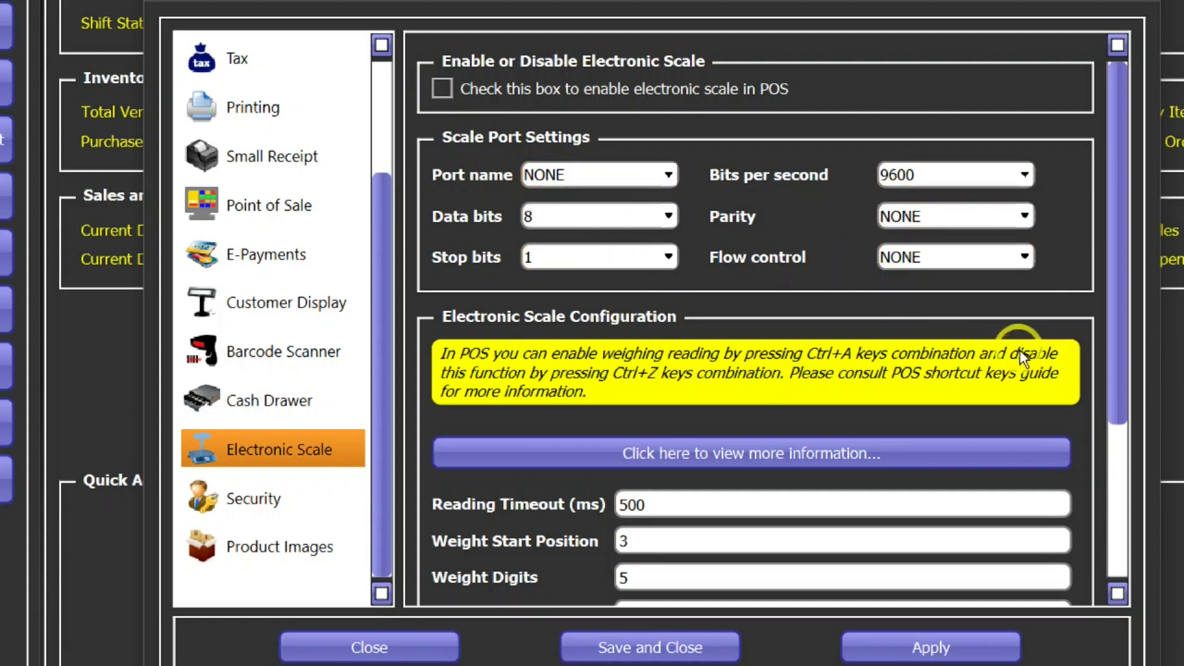
drag(1126, 261, 1121, 389)
click(799, 285)
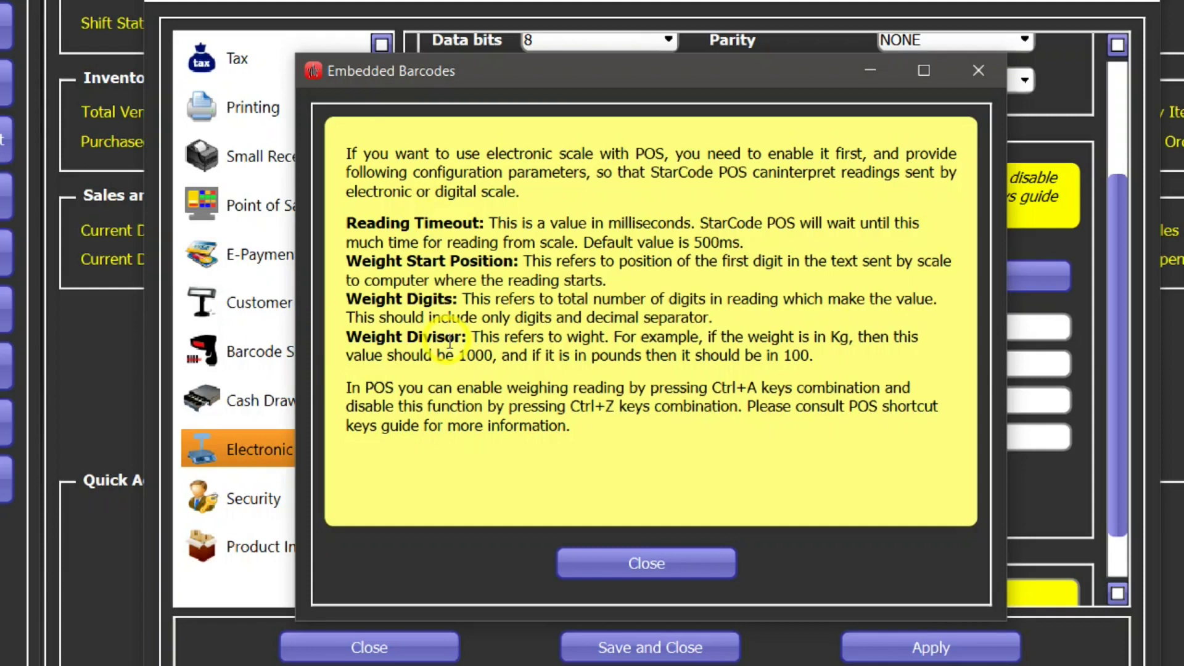
Step: Close the Embedded Barcodes help and click into the Electronic Scale Reading box
click(660, 557)
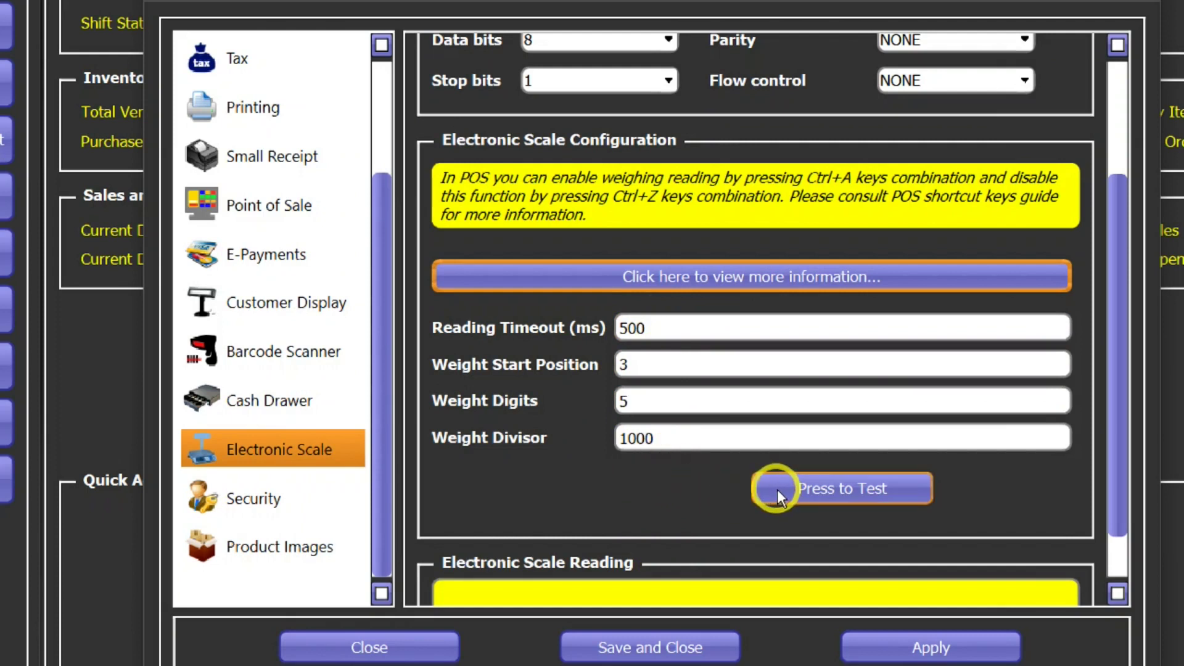
drag(1123, 348, 1124, 449)
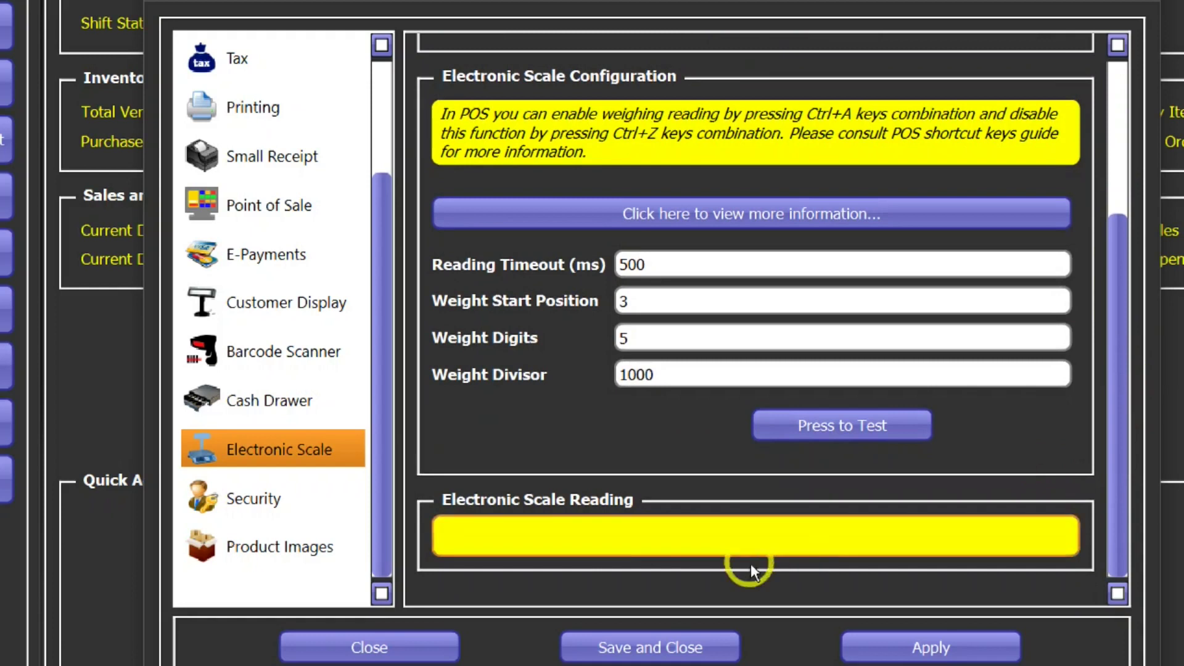
click(617, 542)
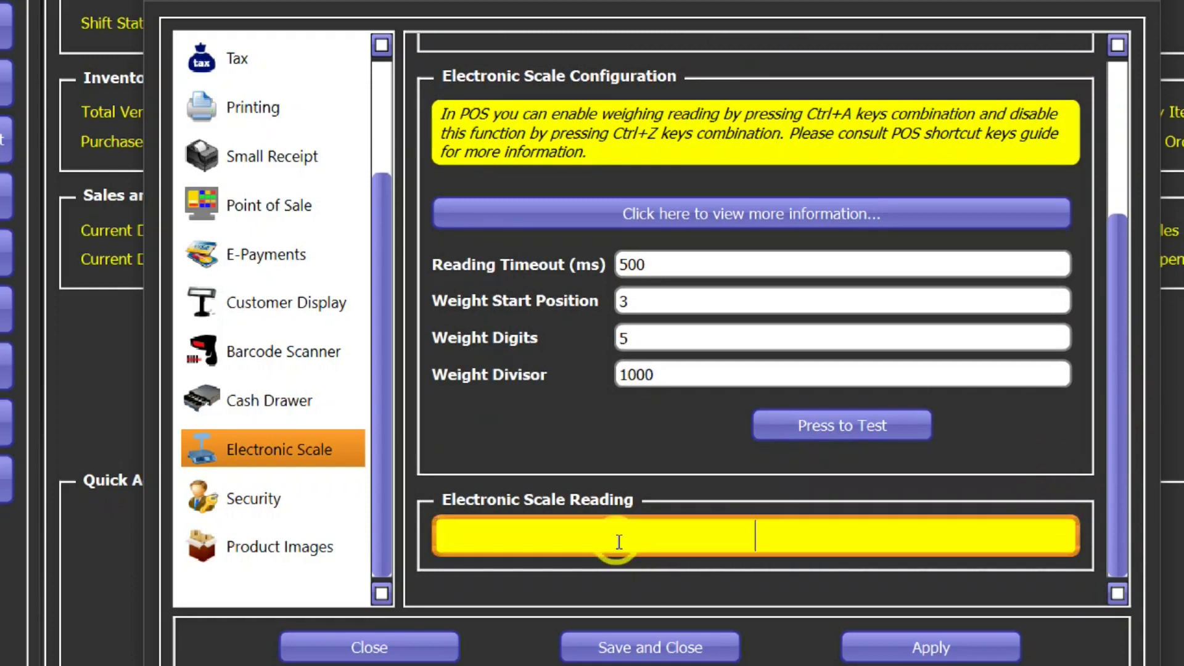
click(502, 538)
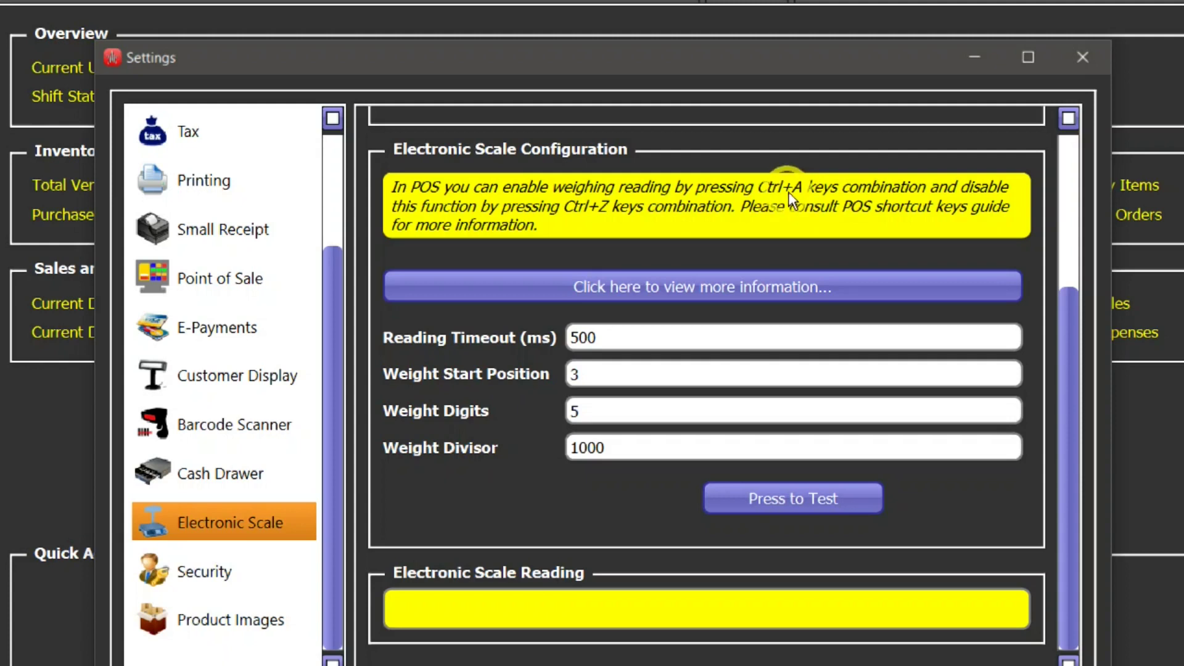
Step: Open Manage Roles from the Security settings and look through the existing roles
click(234, 577)
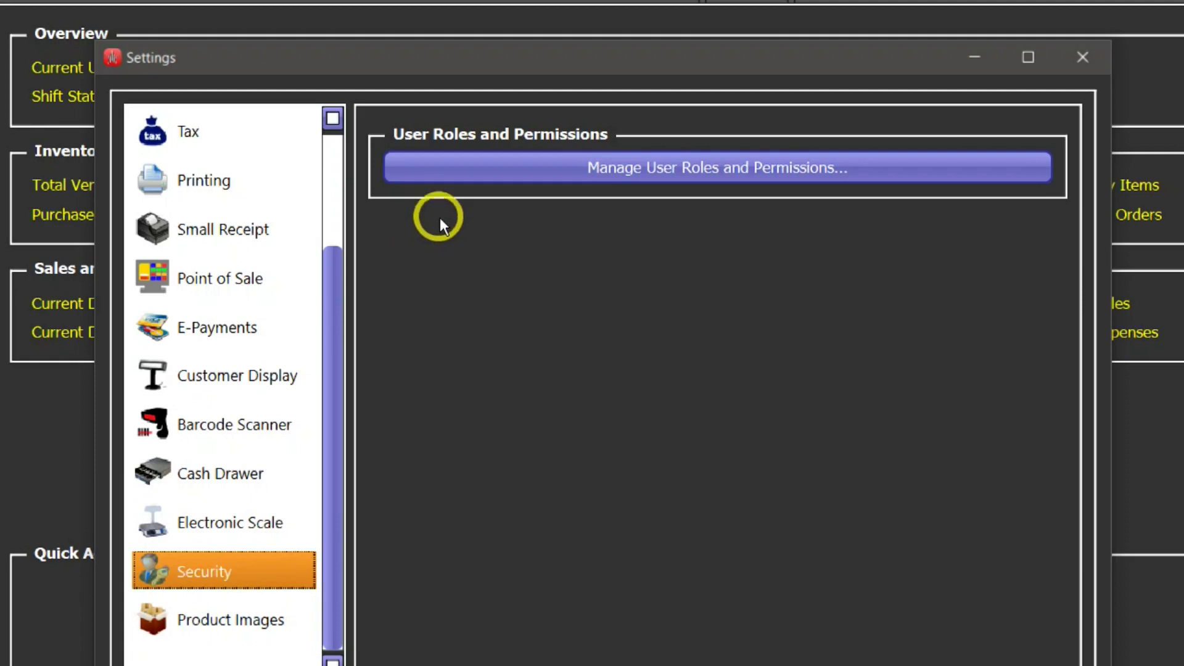
click(494, 182)
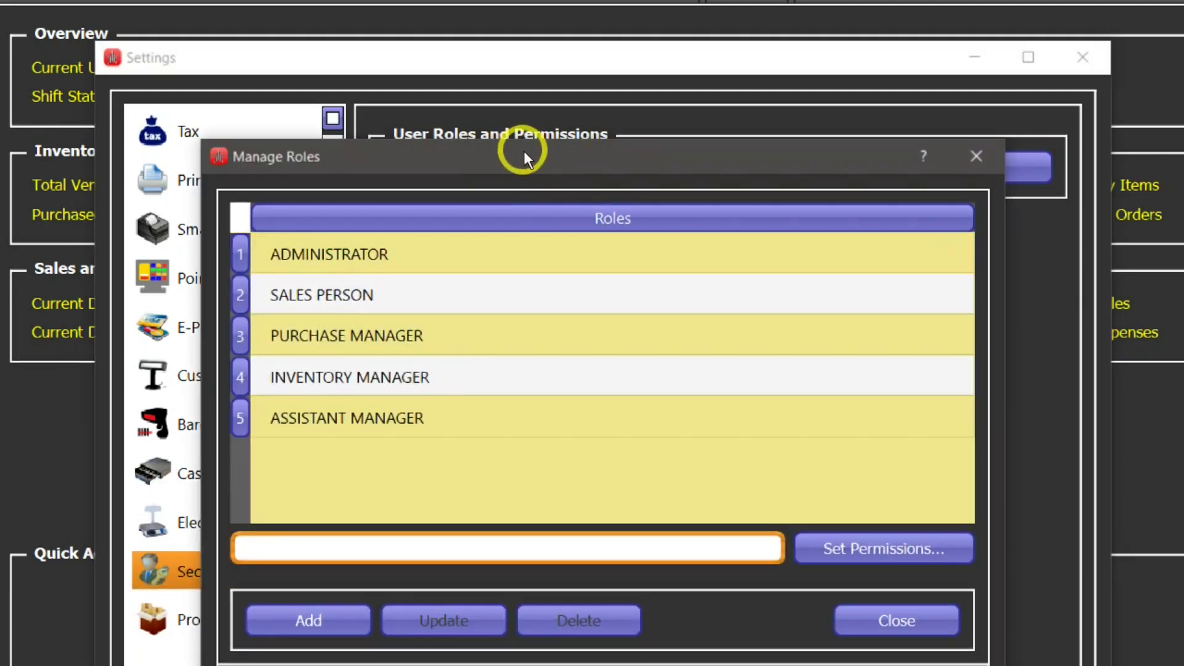
drag(524, 151, 525, 86)
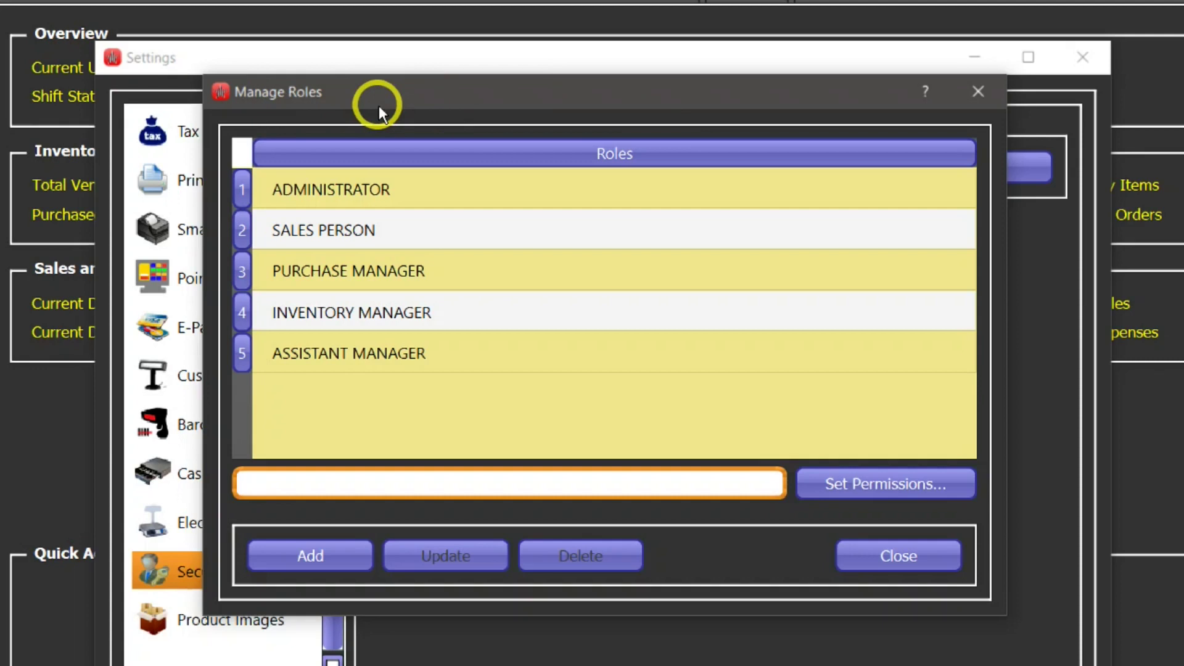
click(415, 201)
click(430, 241)
click(455, 194)
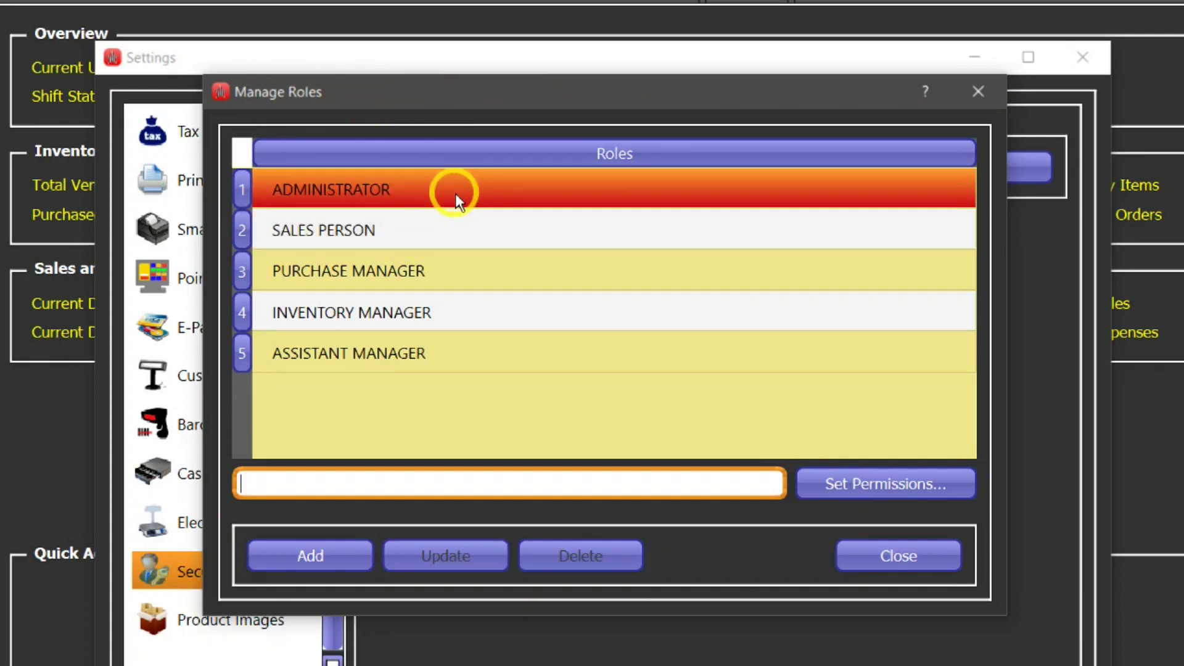
click(423, 354)
click(410, 417)
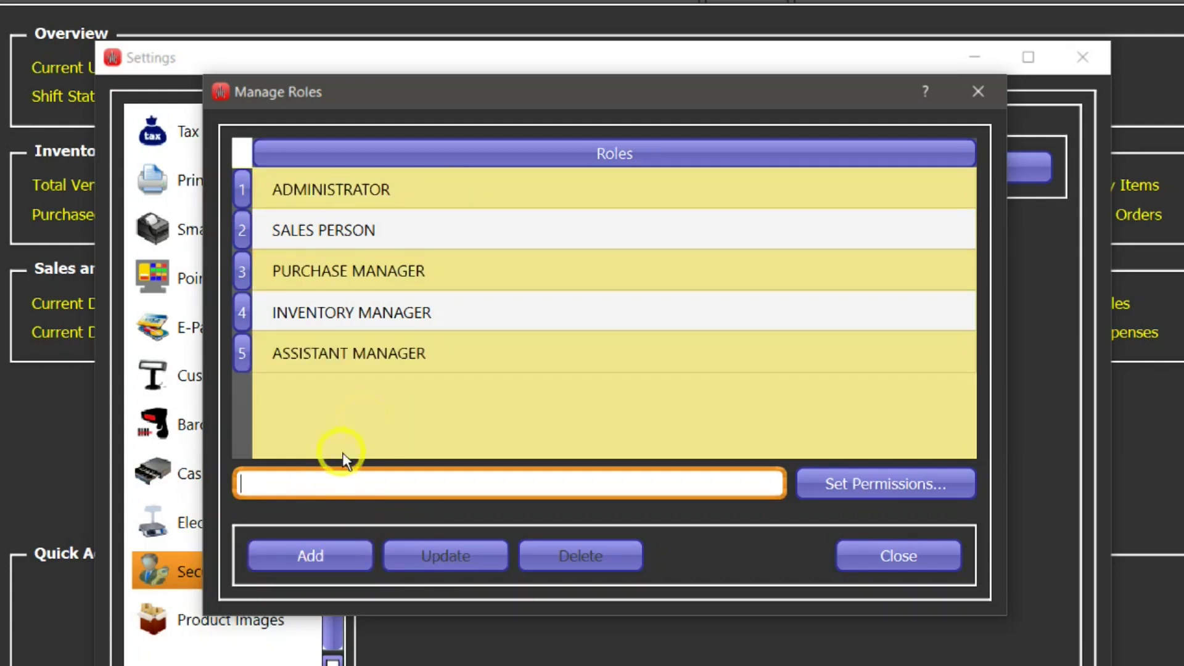
click(438, 308)
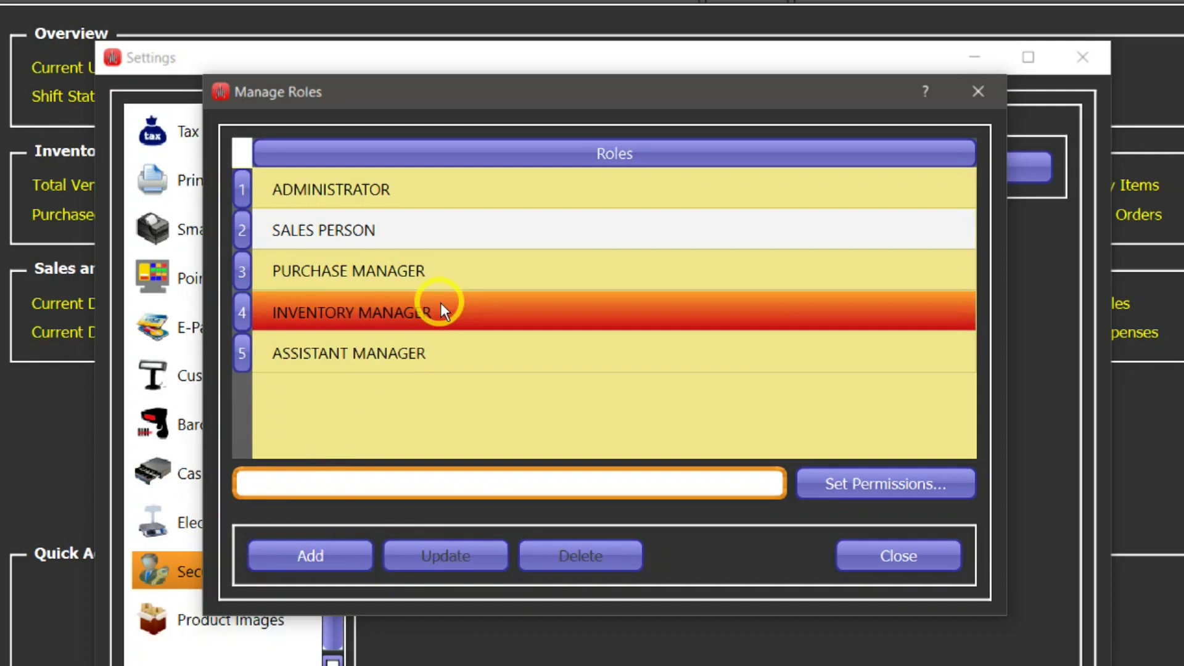
Step: Change the INVENTORY MANAGER role name to MANAGER, update it, and confirm
click(442, 305)
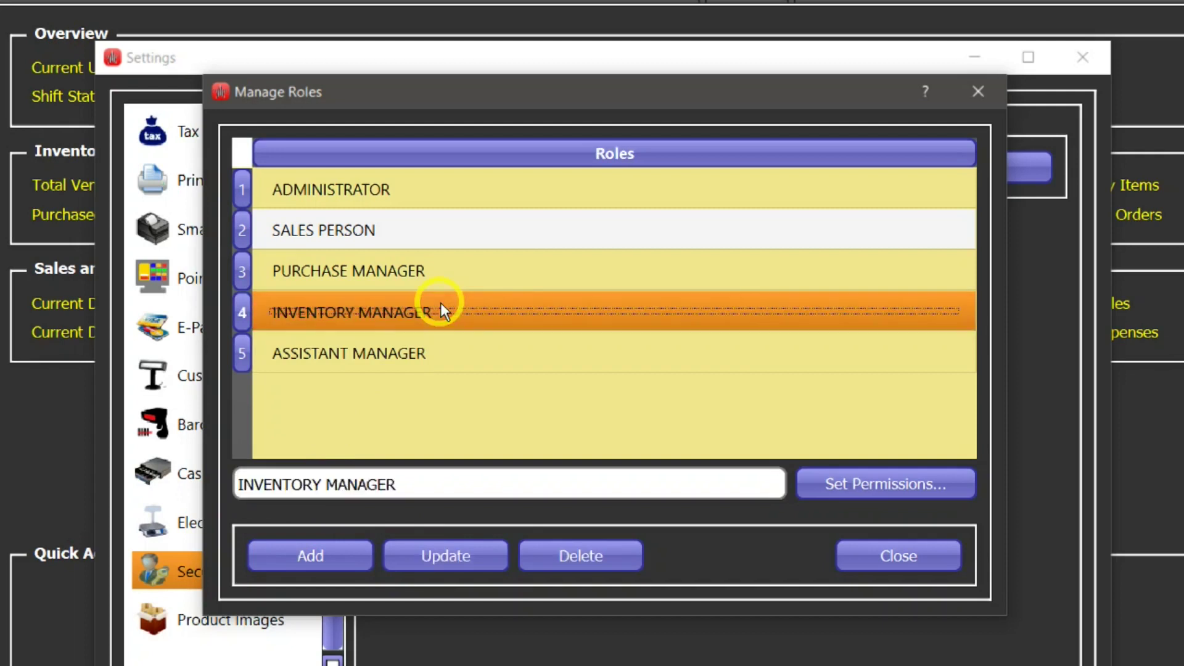
click(319, 484)
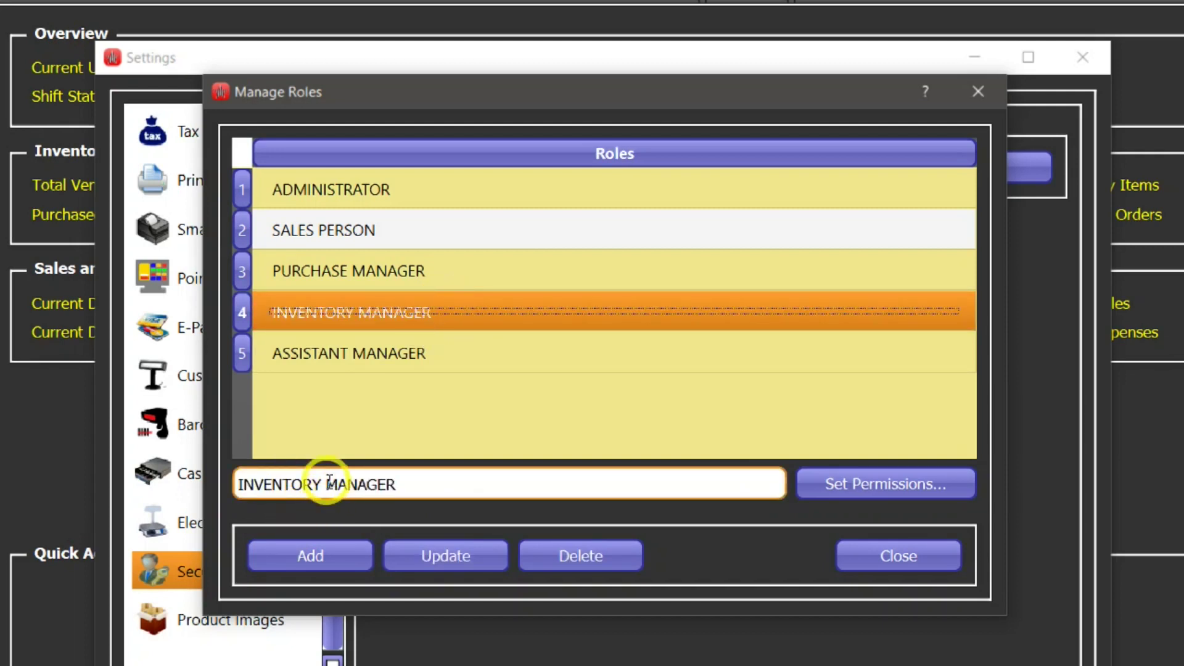
click(327, 484)
key(BackSpace)
key(BackSpace)
key(BackSpace)
key(BackSpace)
key(BackSpace)
key(BackSpace)
key(BackSpace)
key(BackSpace)
key(BackSpace)
key(BackSpace)
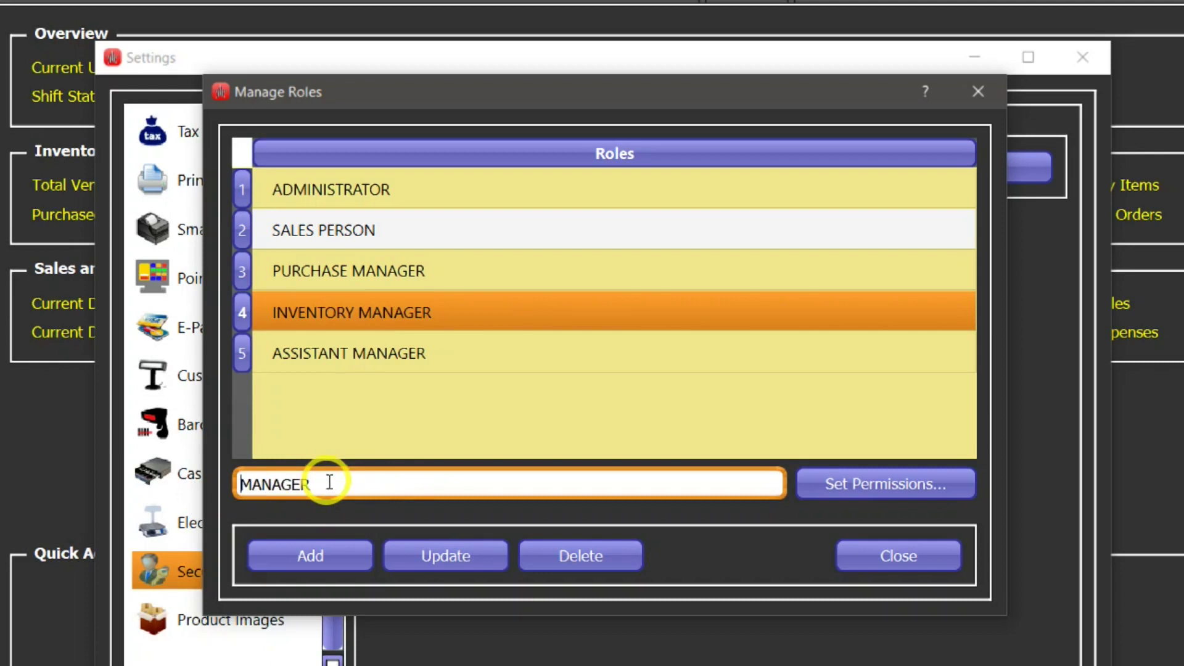
click(441, 548)
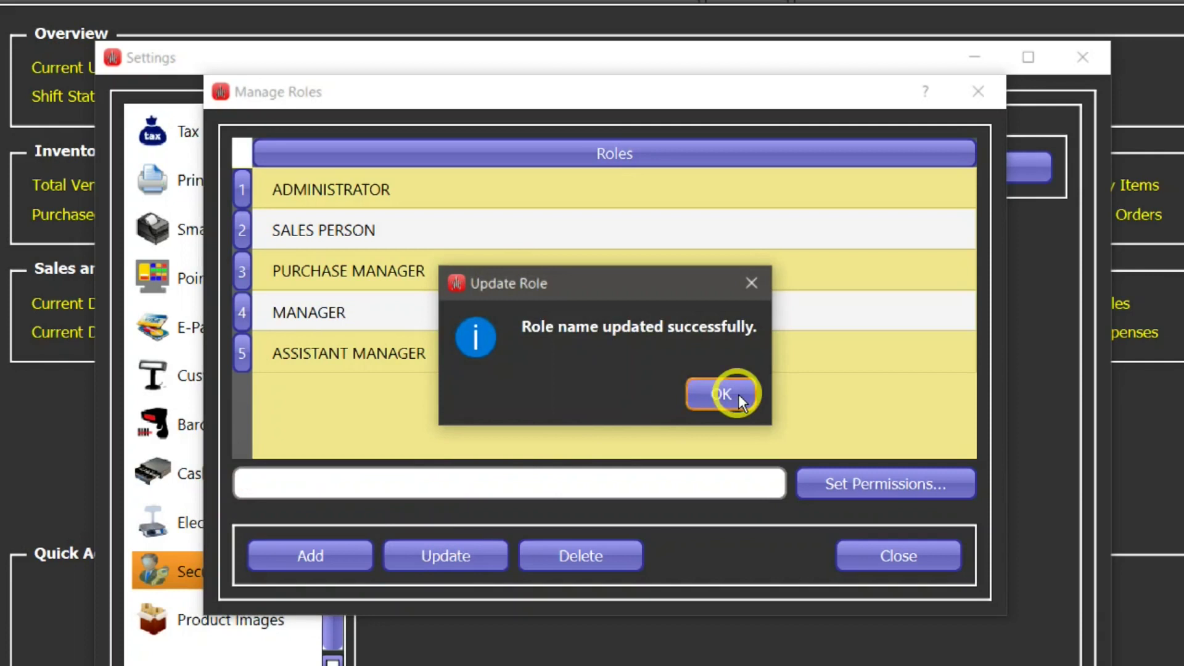
click(739, 394)
click(322, 304)
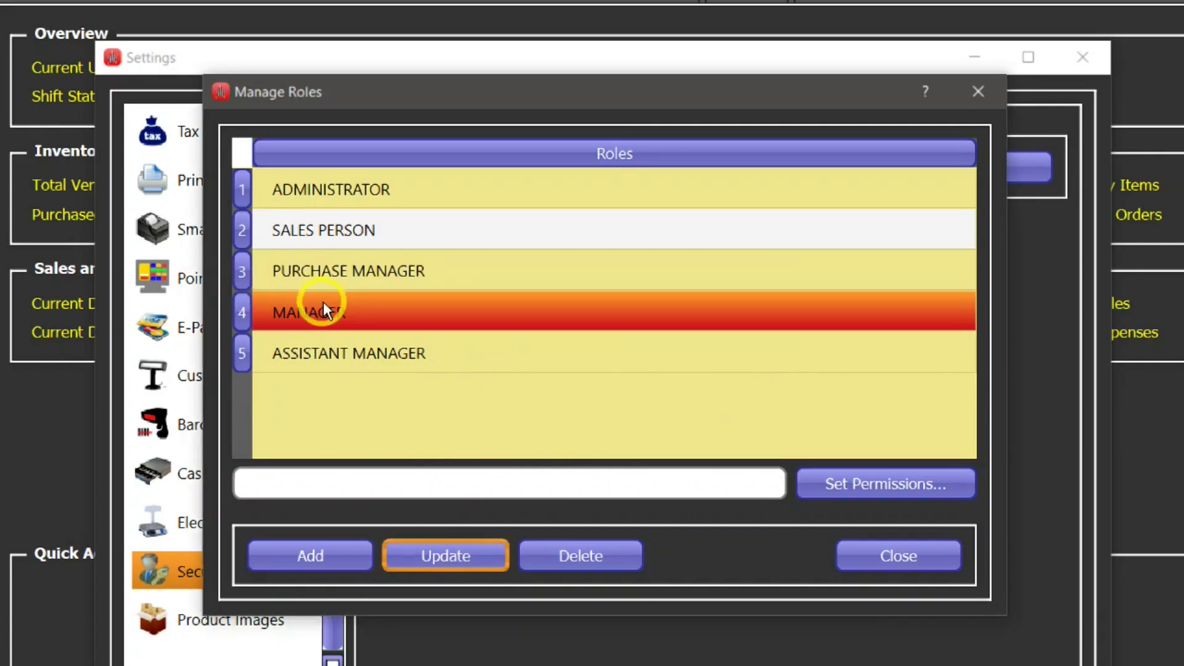
click(323, 302)
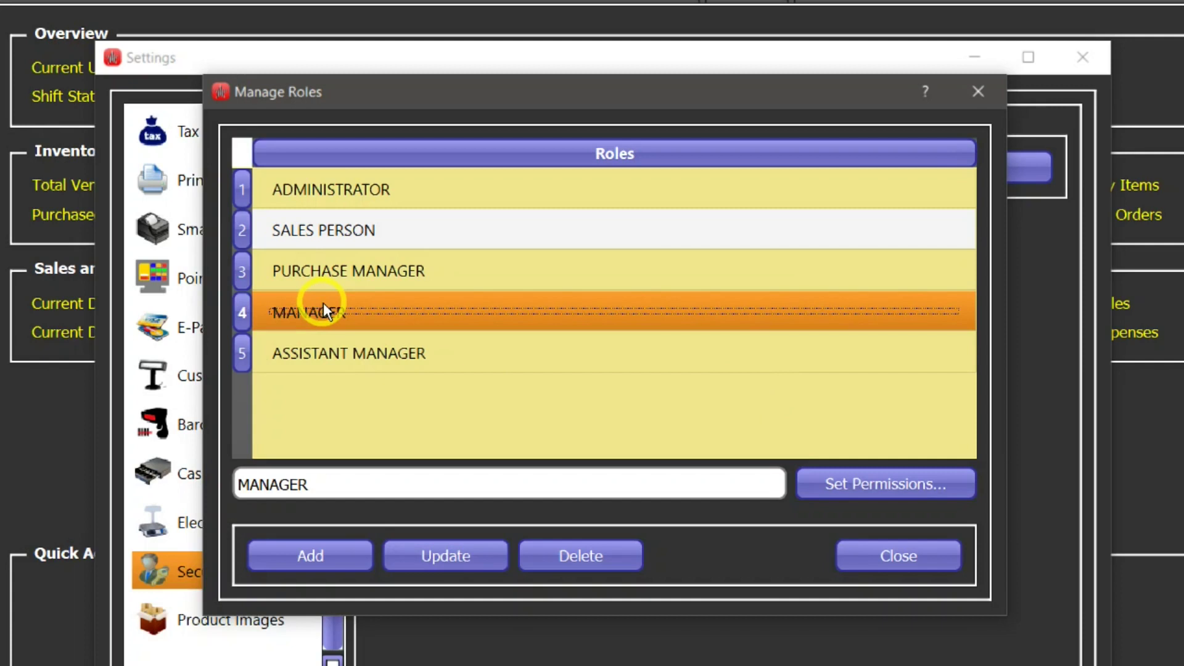
Step: Grant the MANAGER role REPORTS MANAGEMENT permission, confirm, and close Manage Roles
click(857, 476)
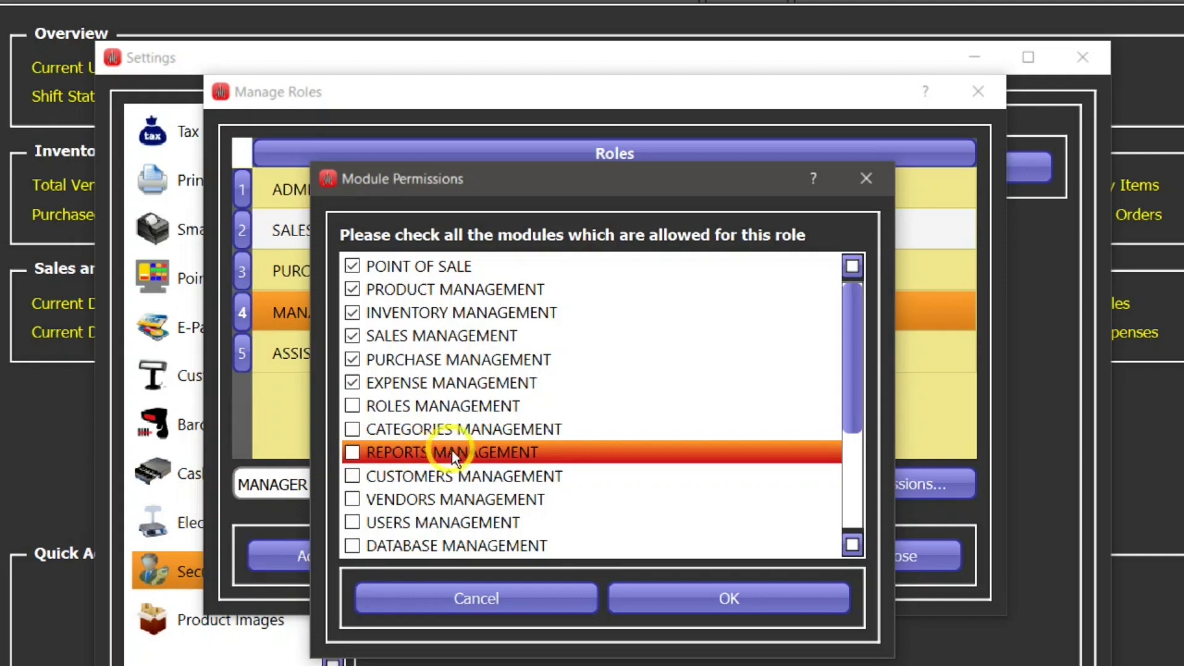
click(490, 450)
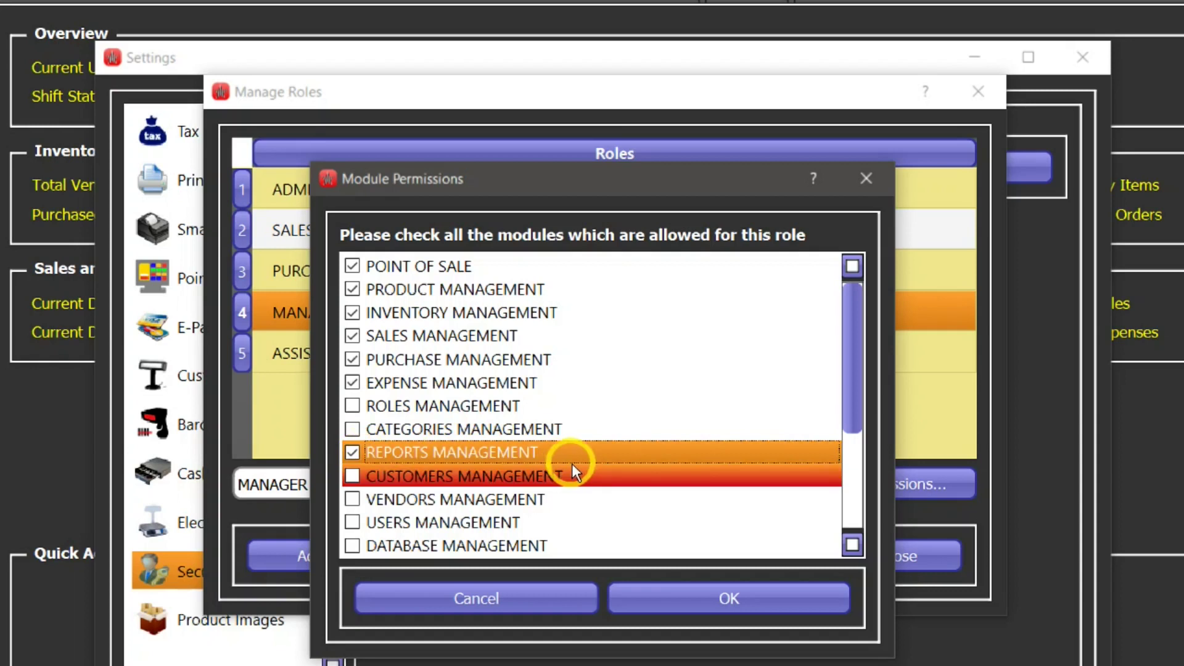
click(762, 599)
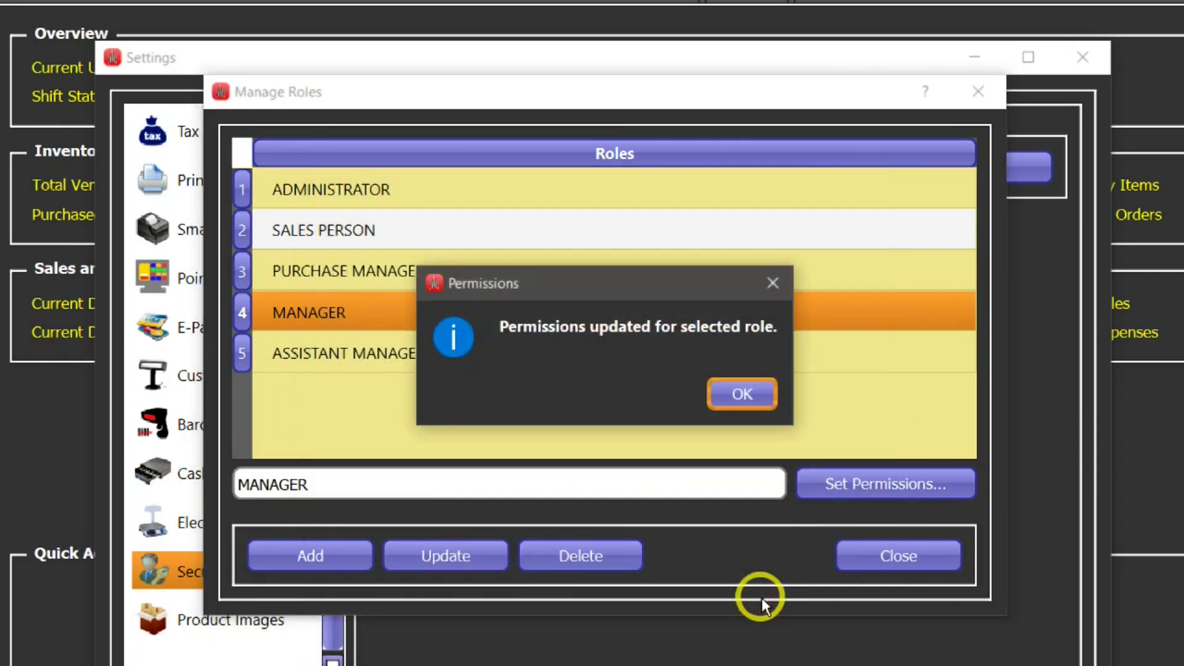
click(760, 382)
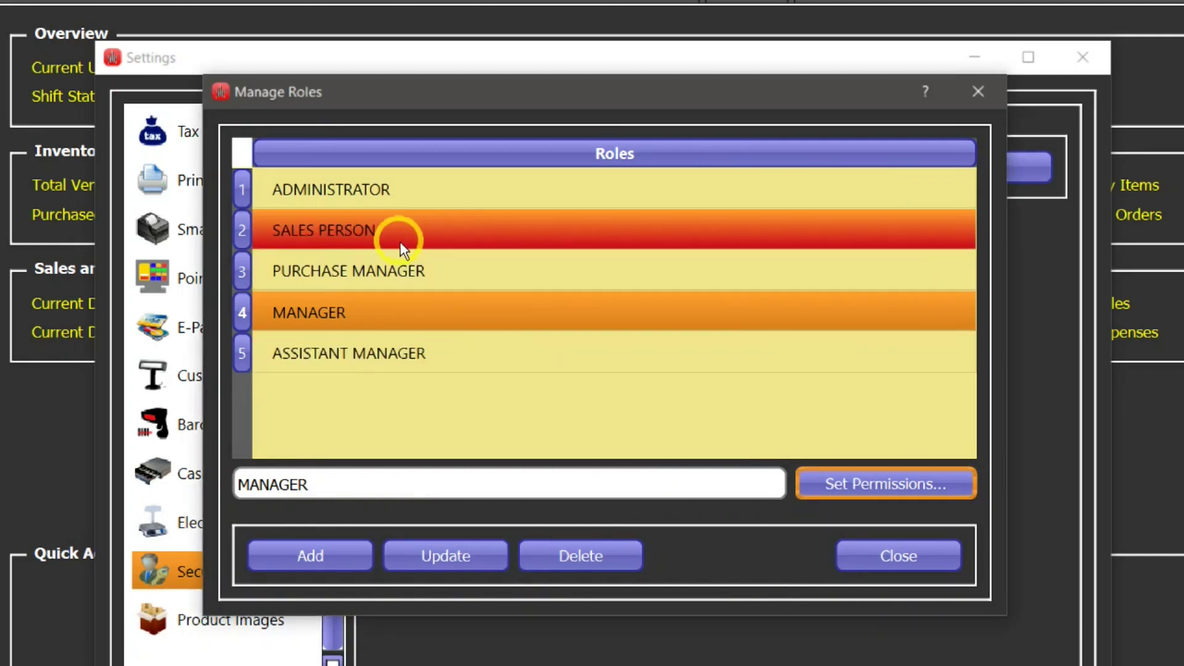
click(350, 198)
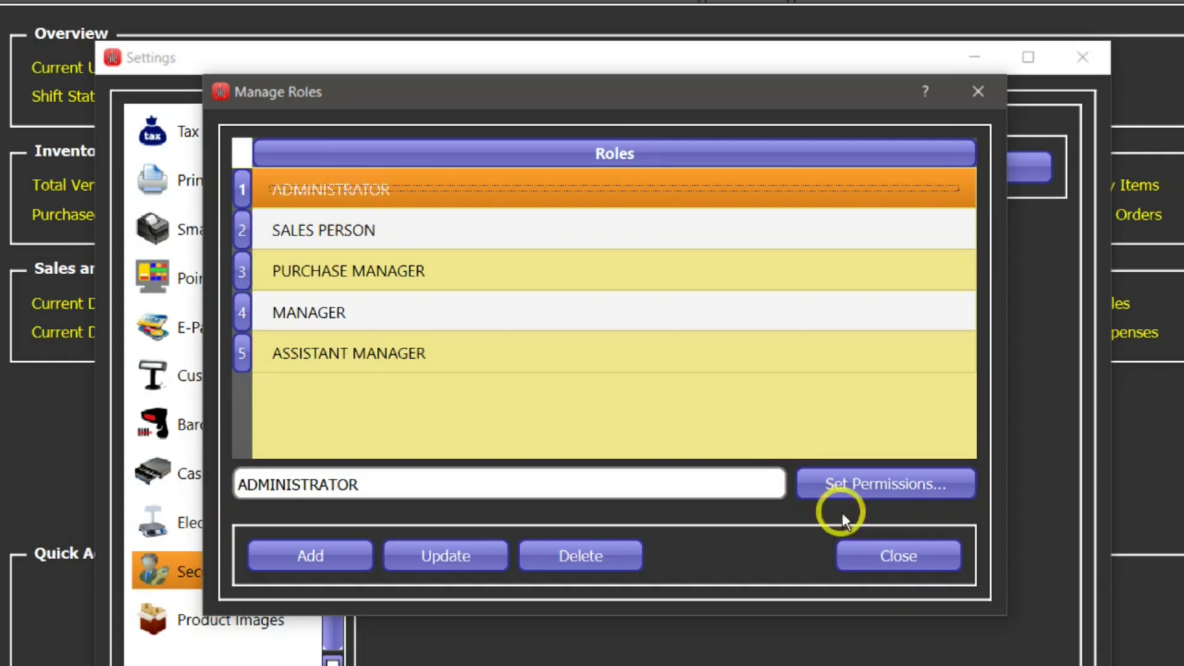
click(859, 553)
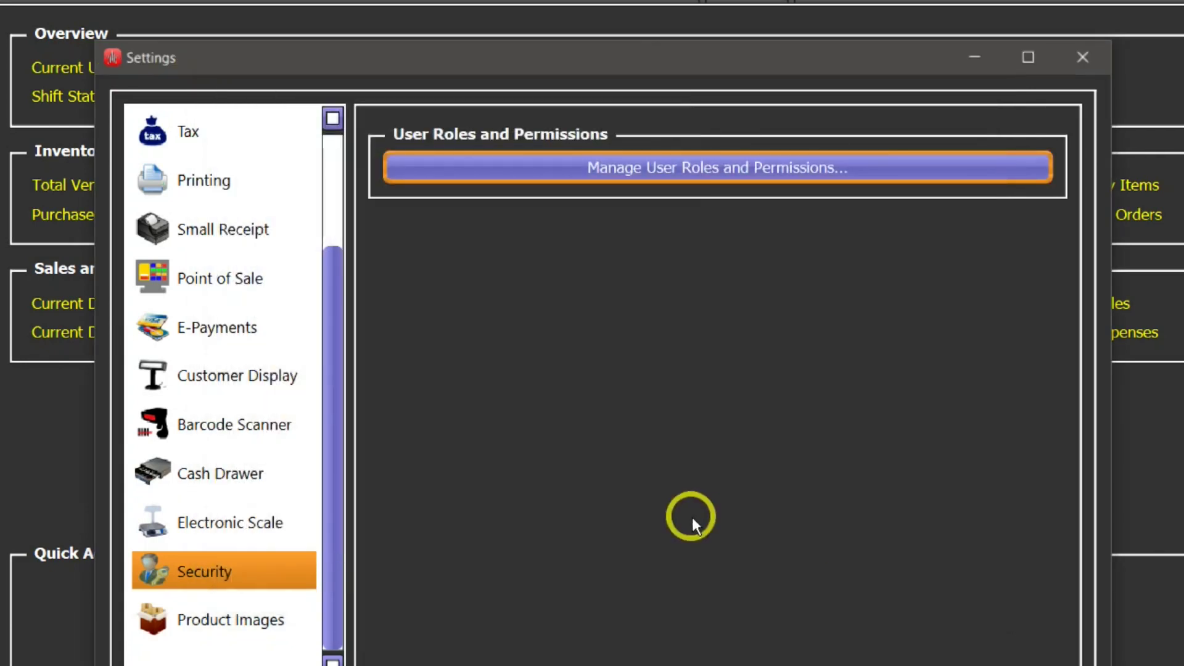
Step: Select Product Images in the Settings list to show its folder settings
click(282, 615)
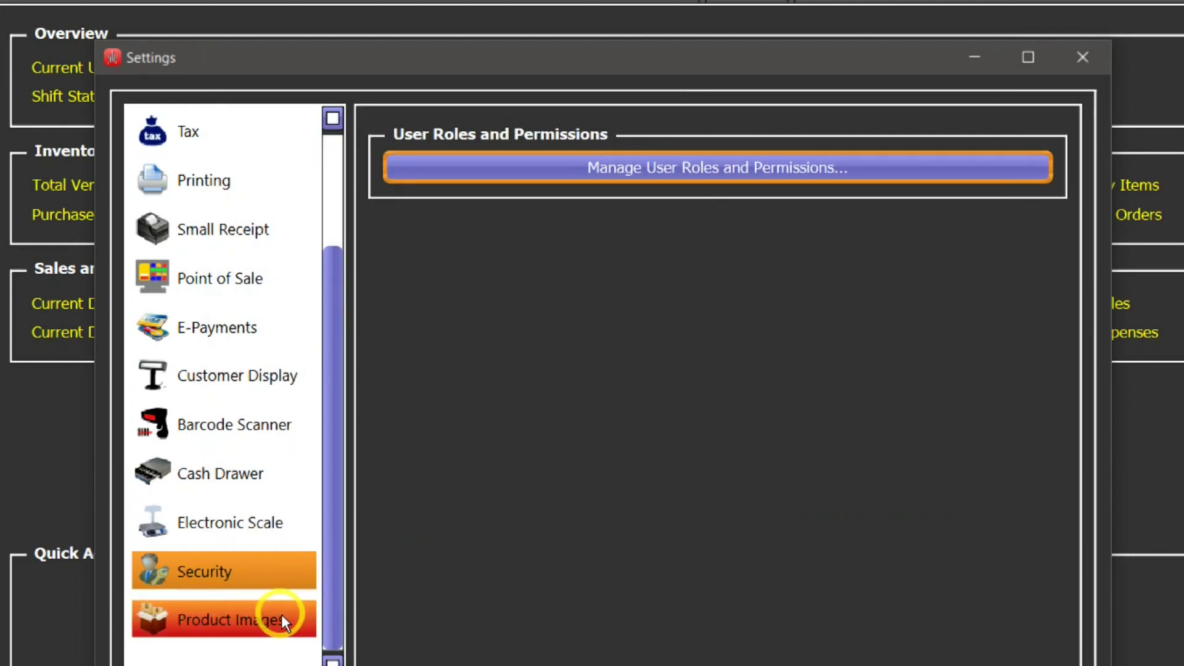